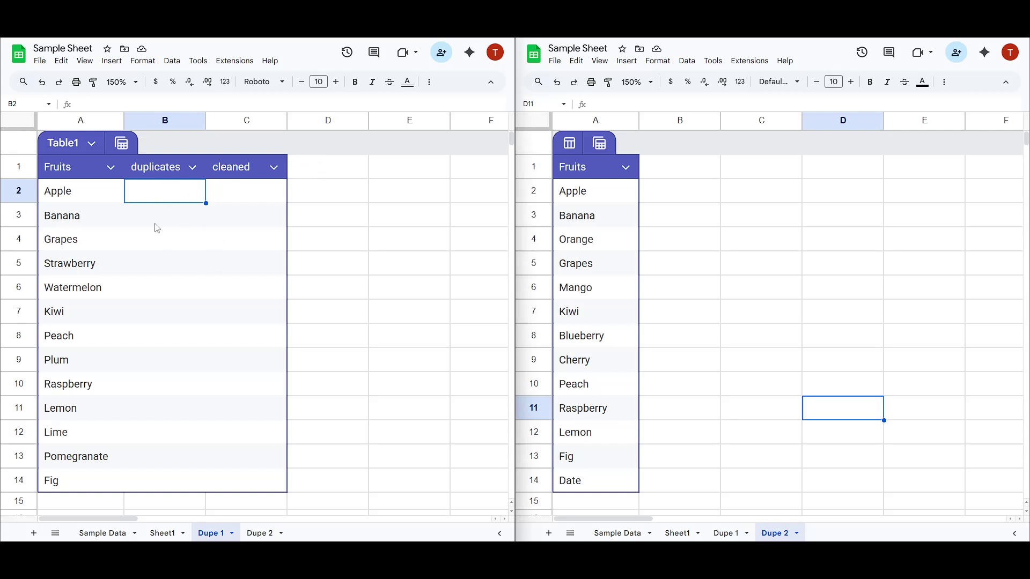
- Start a VLOOKUP formula in B2 of the duplicates column, using A2 as the search key
{"action": "left_click", "coordinate": [174, 221]}
{"action": "left_click", "coordinate": [166, 200]}
{"action": "type", "text": "=vlookup"}
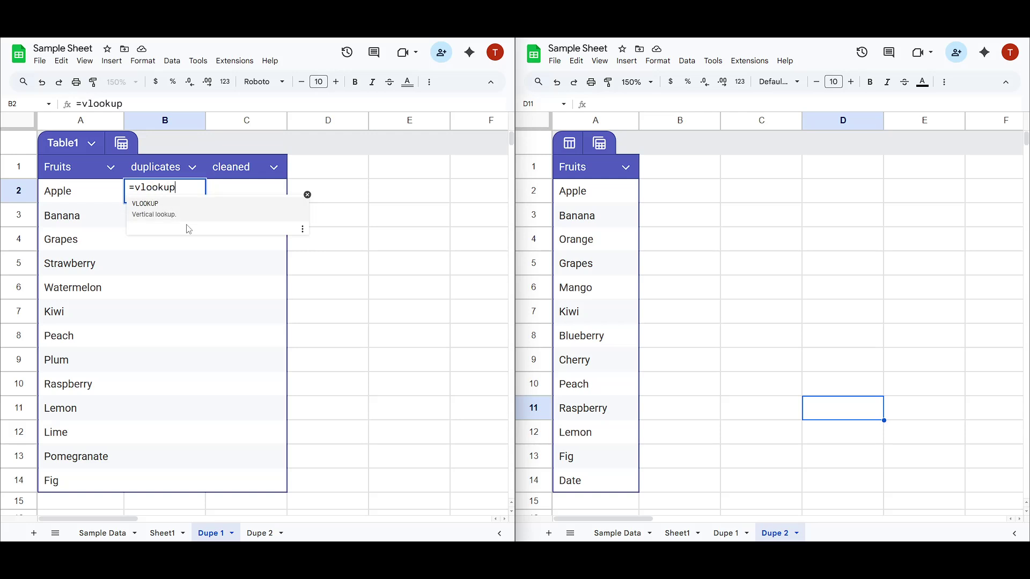
{"action": "key", "text": "Tab"}
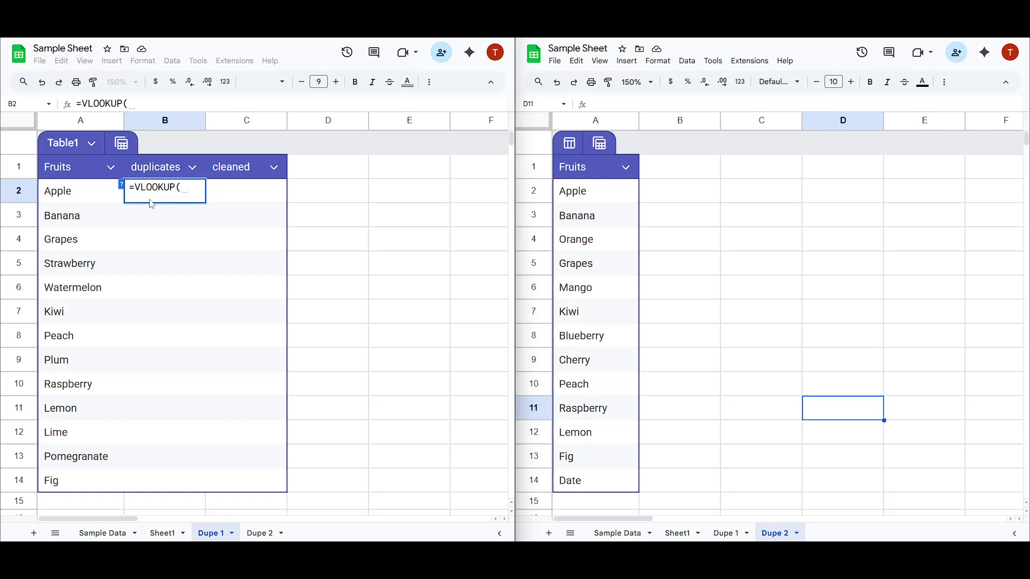
{"action": "left_click", "coordinate": [63, 194]}
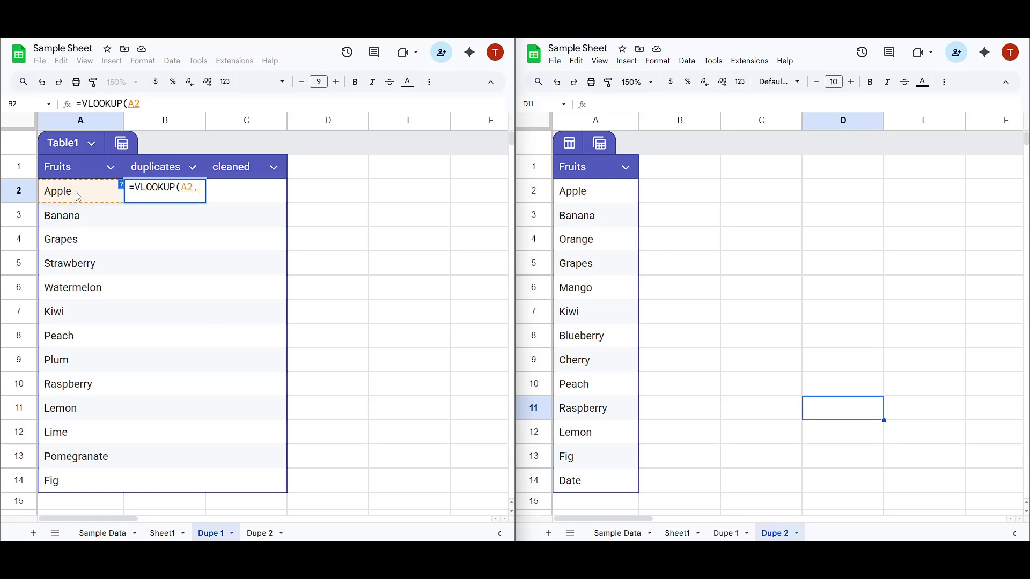
{"action": "type", "text": ","}
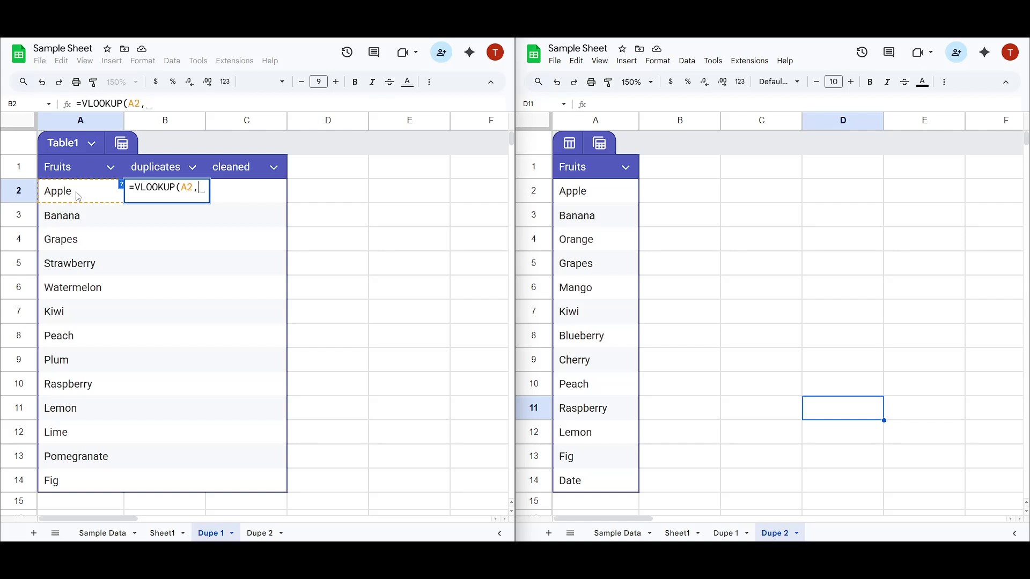
- Add the Dupe 2 sheet's range A2:A14 as the formula's lookup range
{"action": "type", "text": "'"}
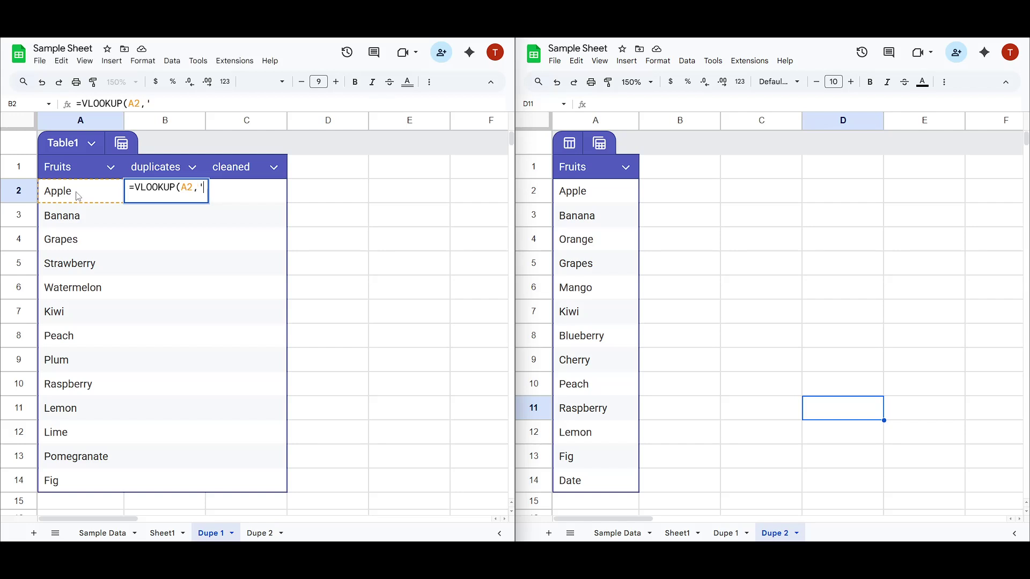
{"action": "key", "text": "BackSpace"}
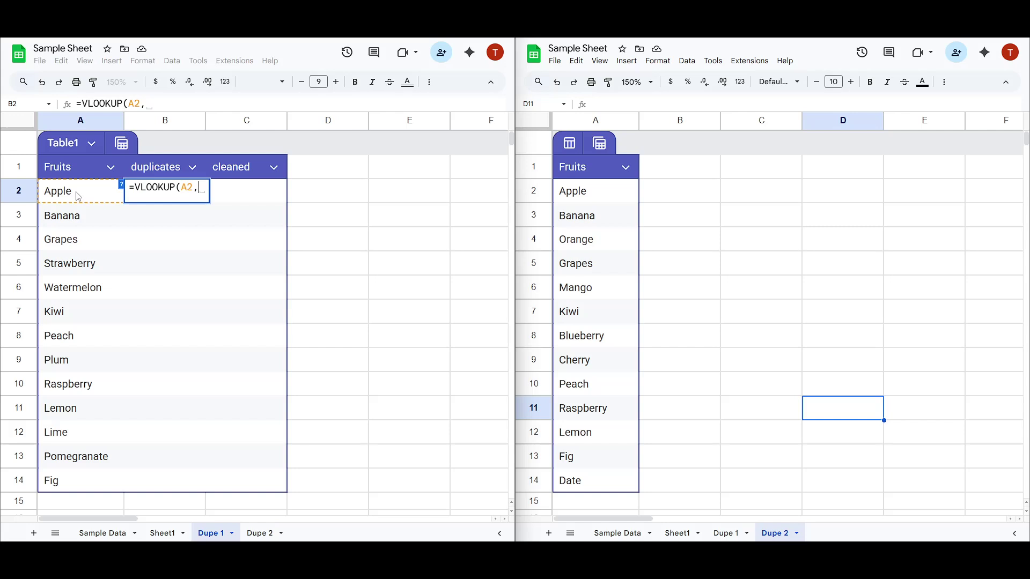
{"action": "type", "text": "'"}
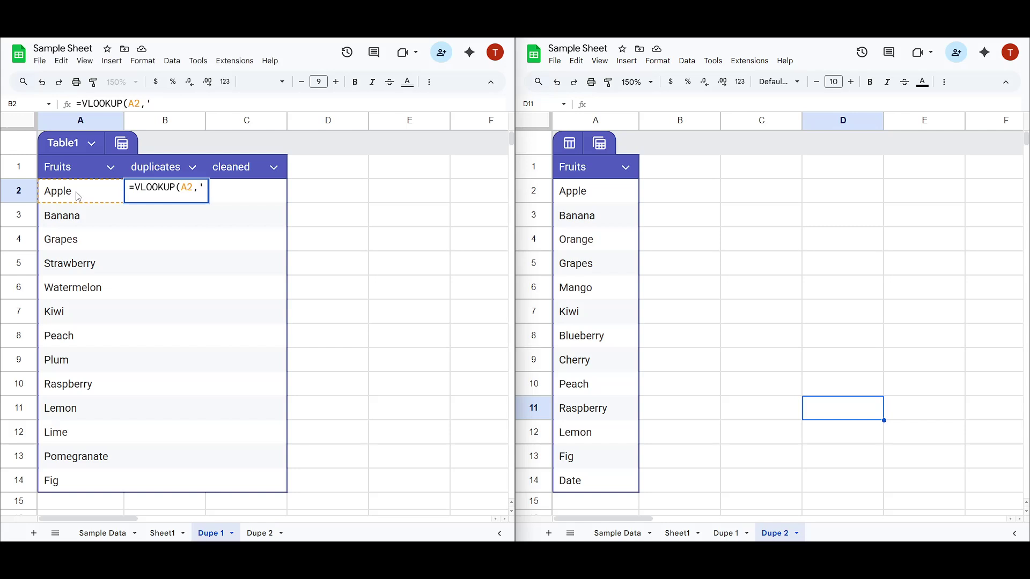
{"action": "type", "text": "Dupe "}
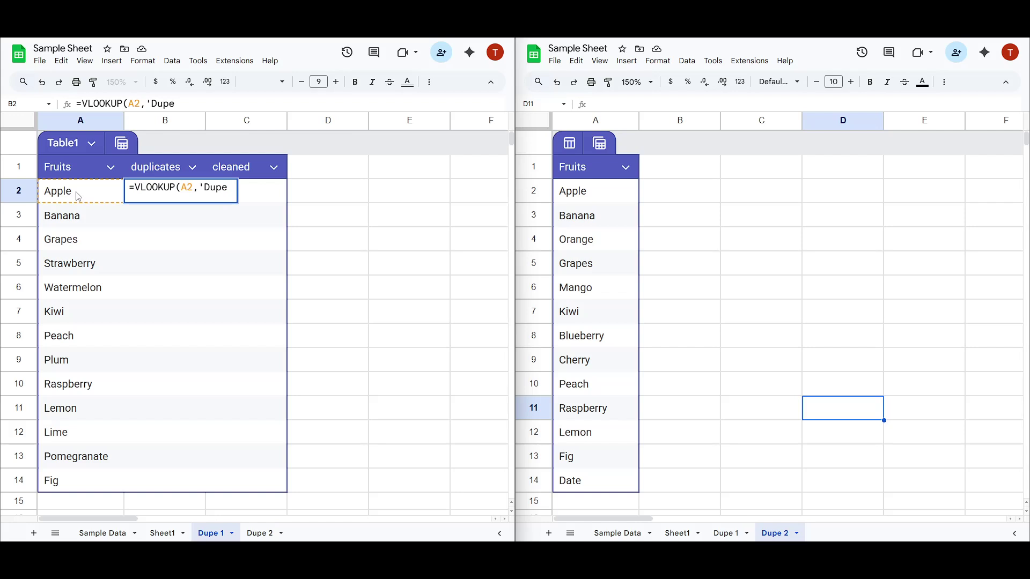
{"action": "type", "text": "2!"}
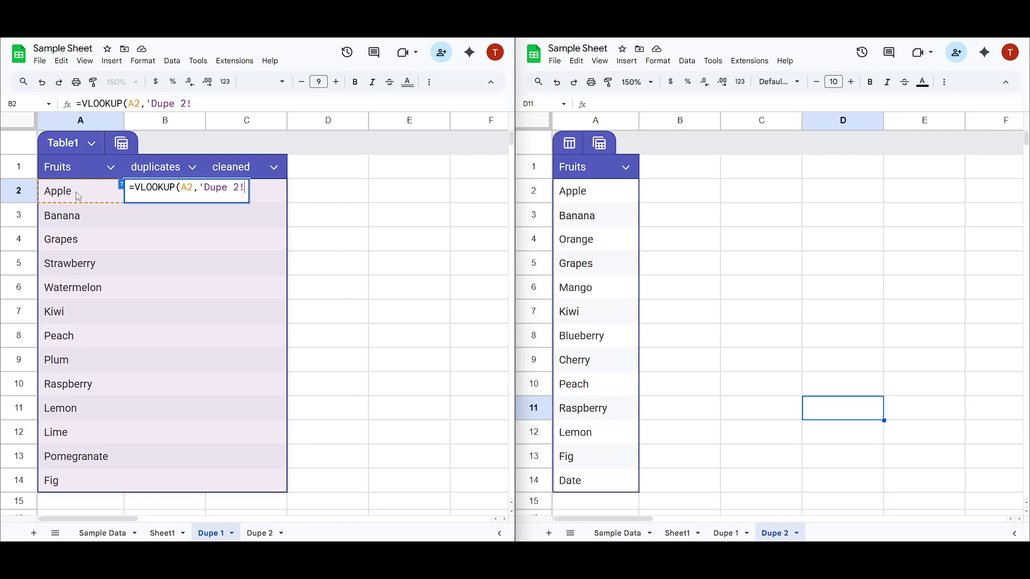
{"action": "type", "text": "A2:"}
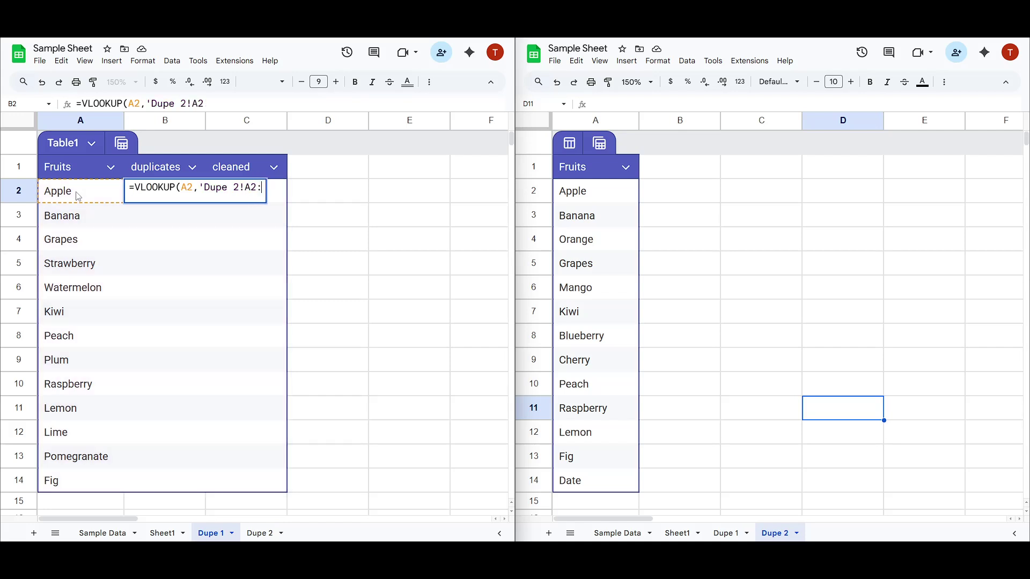
{"action": "type", "text": "A14"}
- Make the lookup range absolute as $A$2:$A$14 and end the range argument
{"action": "type", "text": "$A"}
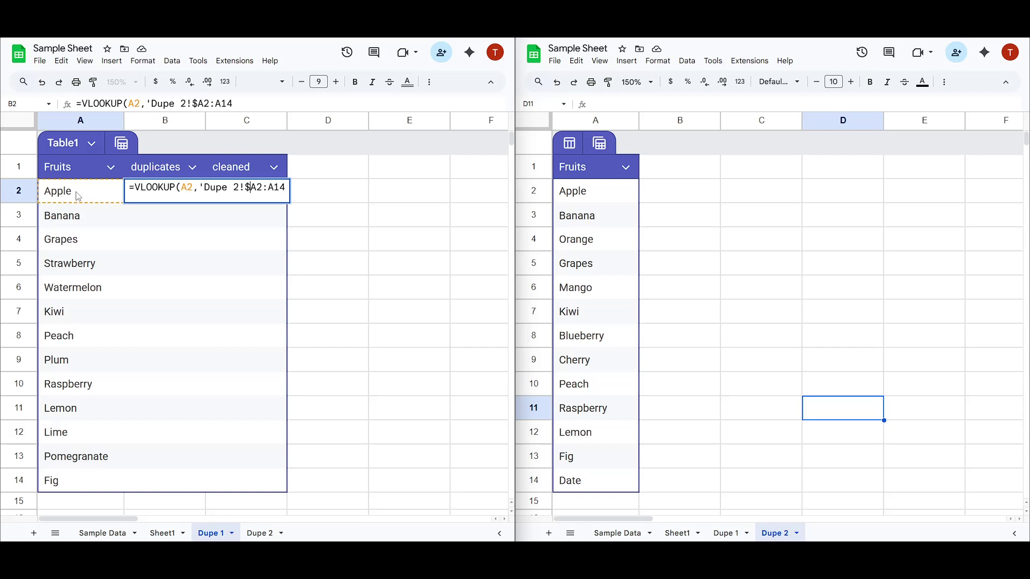
{"action": "type", "text": "$"}
{"action": "key", "text": "Right"}
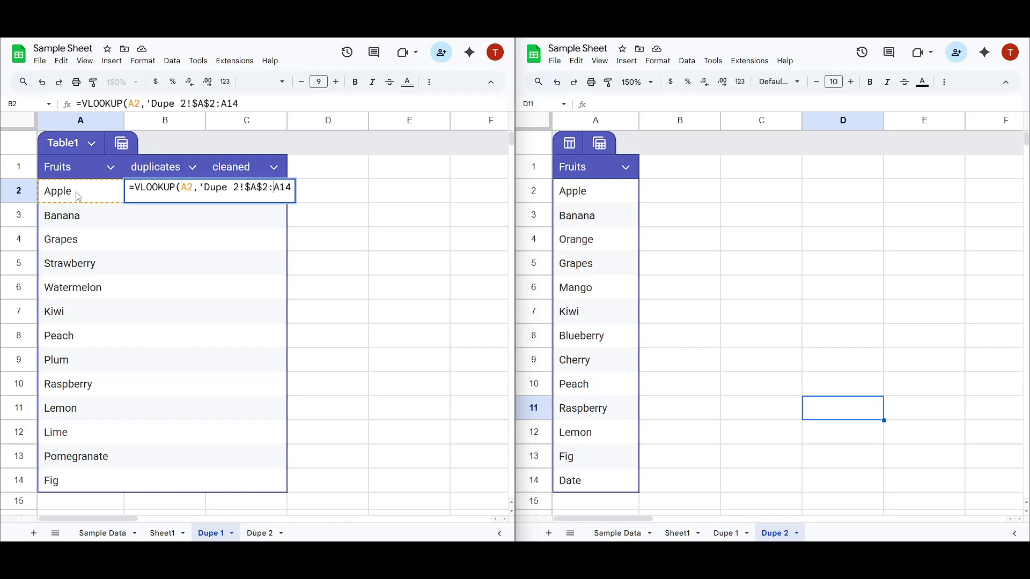
{"action": "type", "text": "$"}
{"action": "key", "text": "Right"}
{"action": "type", "text": "$"}
{"action": "key", "text": "Right"}
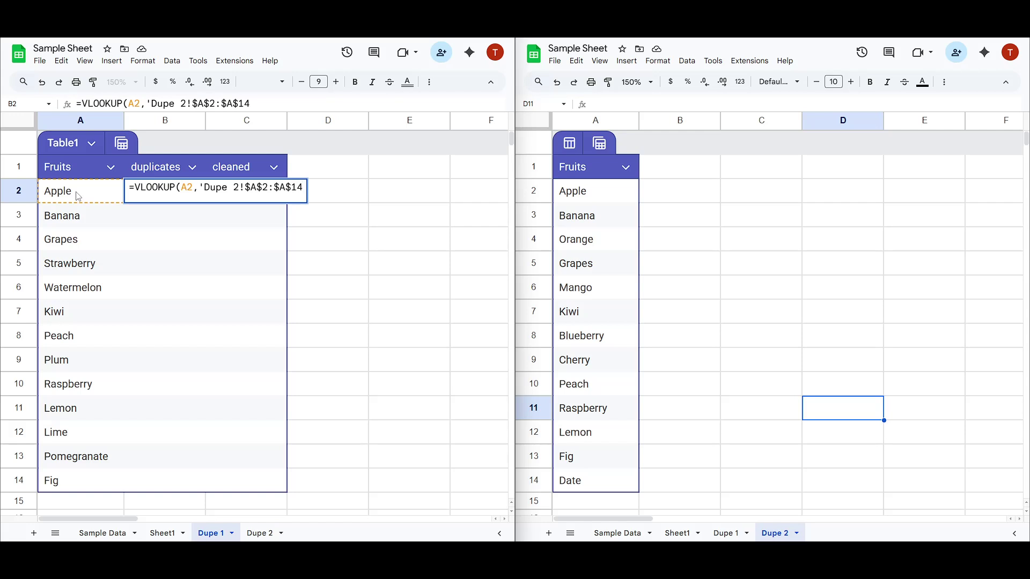
{"action": "type", "text": "',"}
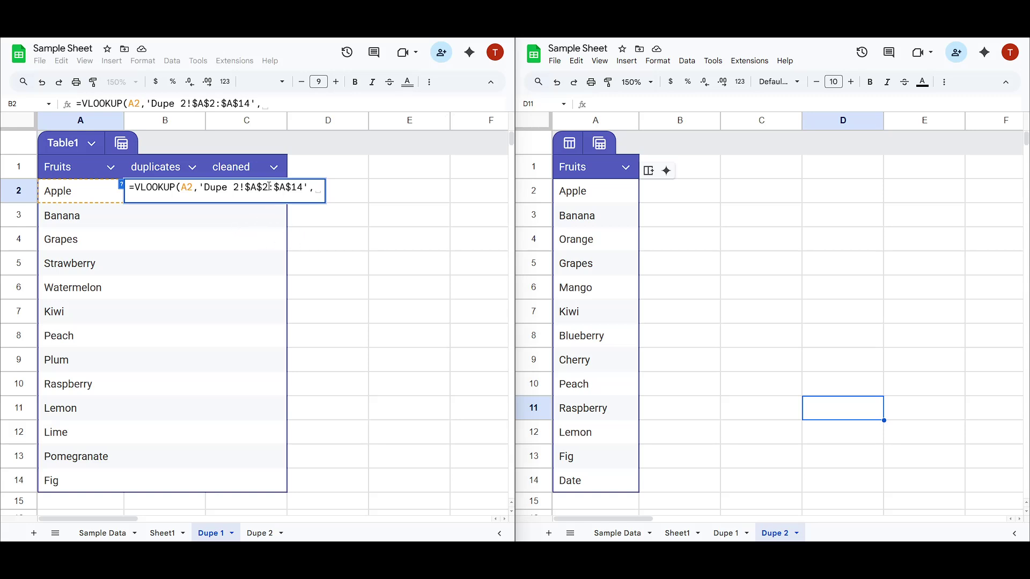
- Correct the quotation marks around the sheet name so the range reads 'Dupe 2'!$A$2:$A$14
{"action": "left_click", "coordinate": [241, 189]}
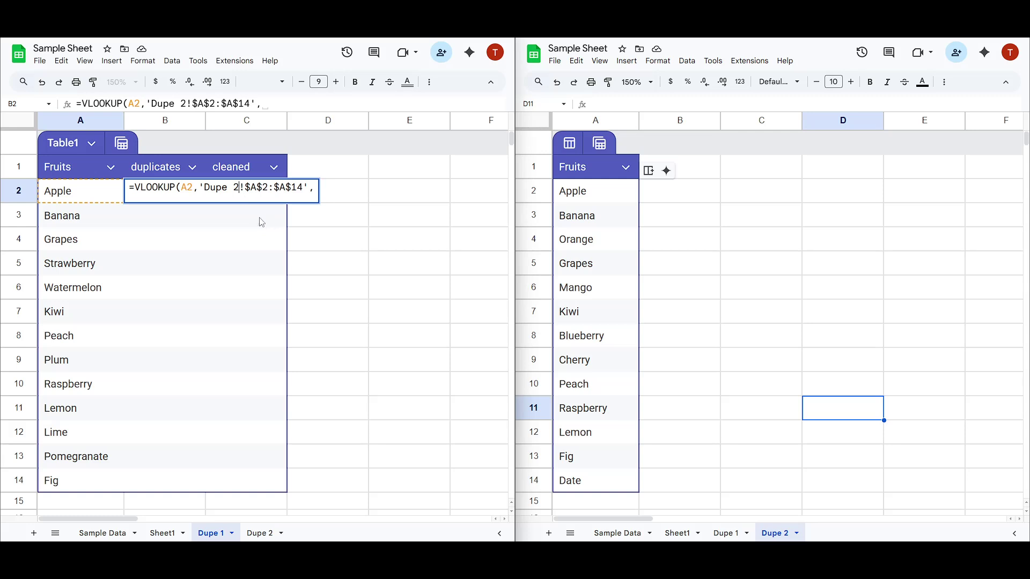
{"action": "type", "text": "'"}
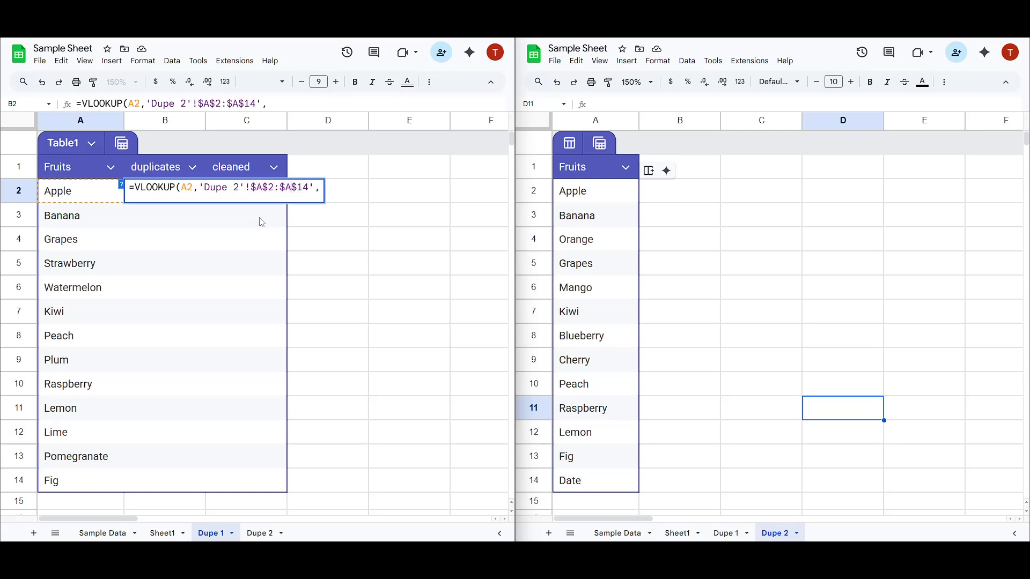
{"action": "key", "text": "Right"}
{"action": "key", "text": "Right"}
{"action": "key", "text": "BackSpace"}
- Complete the VLOOKUP formula in B2 with column index 1 and FALSE for an exact match
{"action": "type", "text": ",1,"}
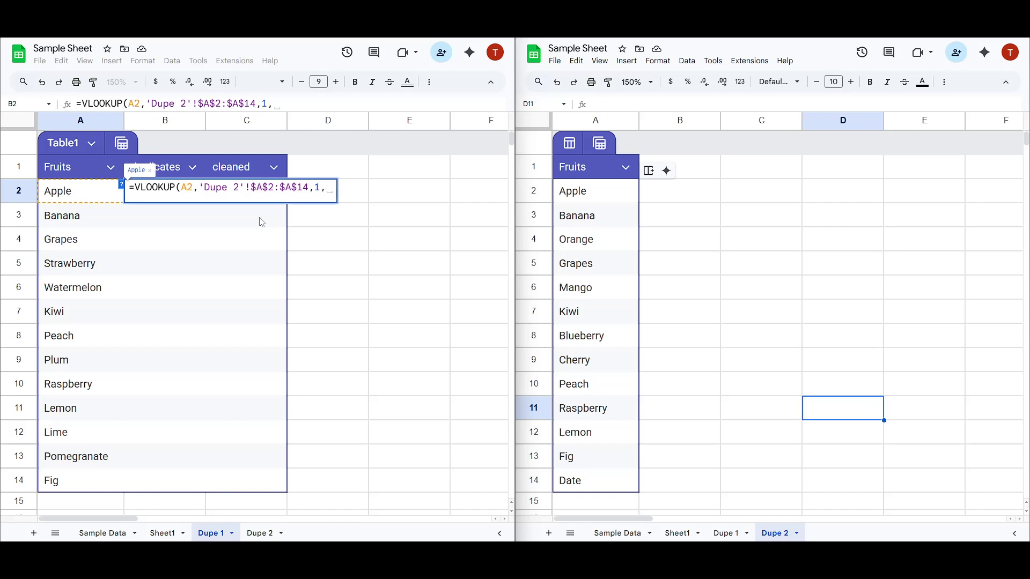
{"action": "type", "text": "FALSE"}
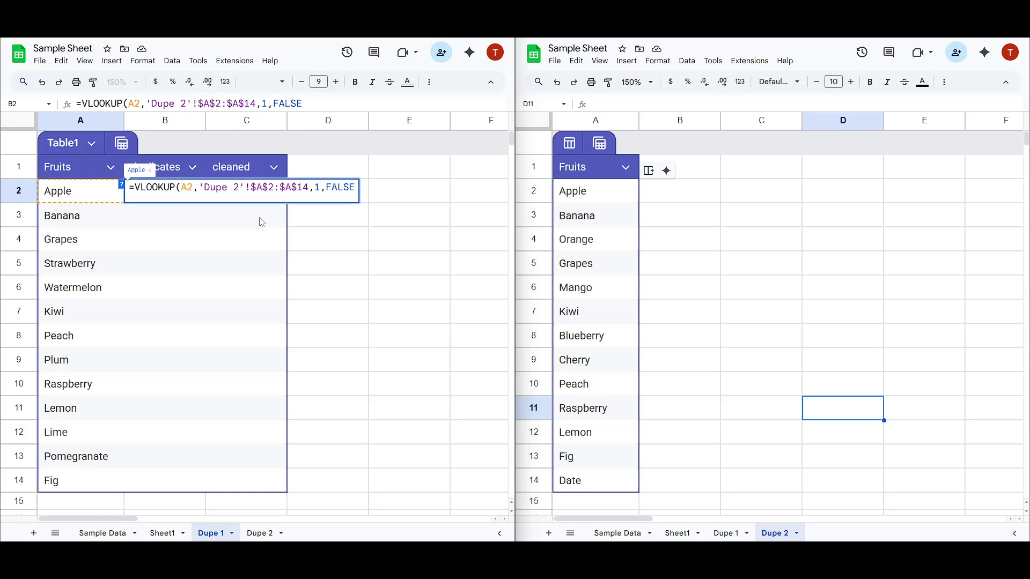
{"action": "type", "text": ")"}
{"action": "key", "text": "Return"}
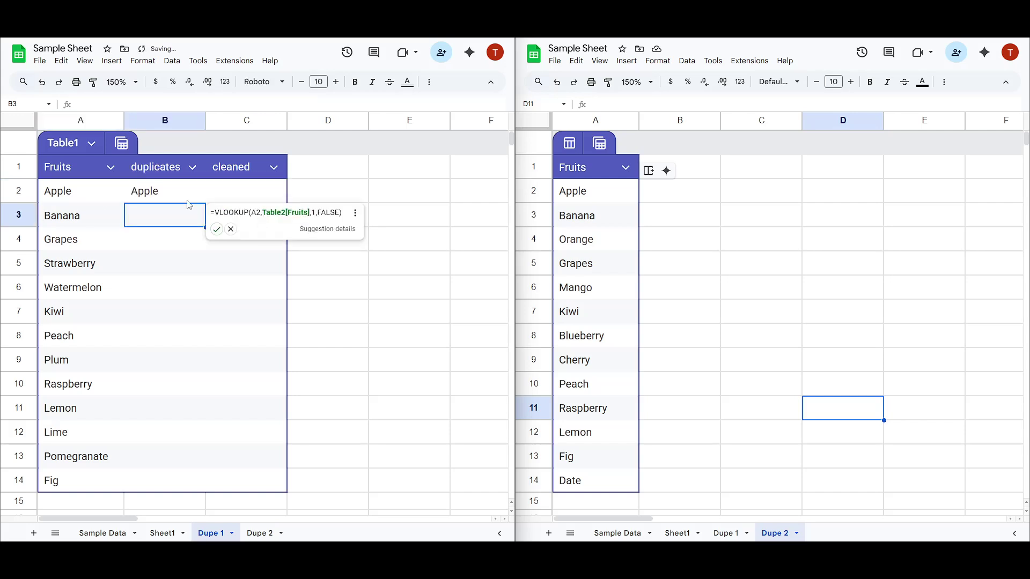
- Copy the B2 VLOOKUP formula down the duplicates column through B14
{"action": "left_click", "coordinate": [163, 191]}
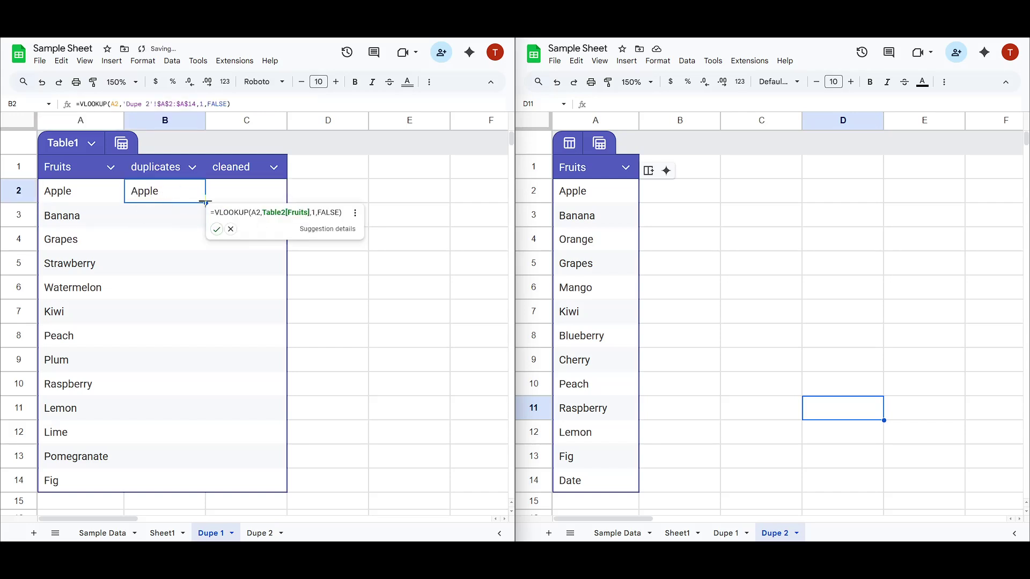
{"action": "left_click_drag", "start_coordinate": [205, 201], "coordinate": [207, 478]}
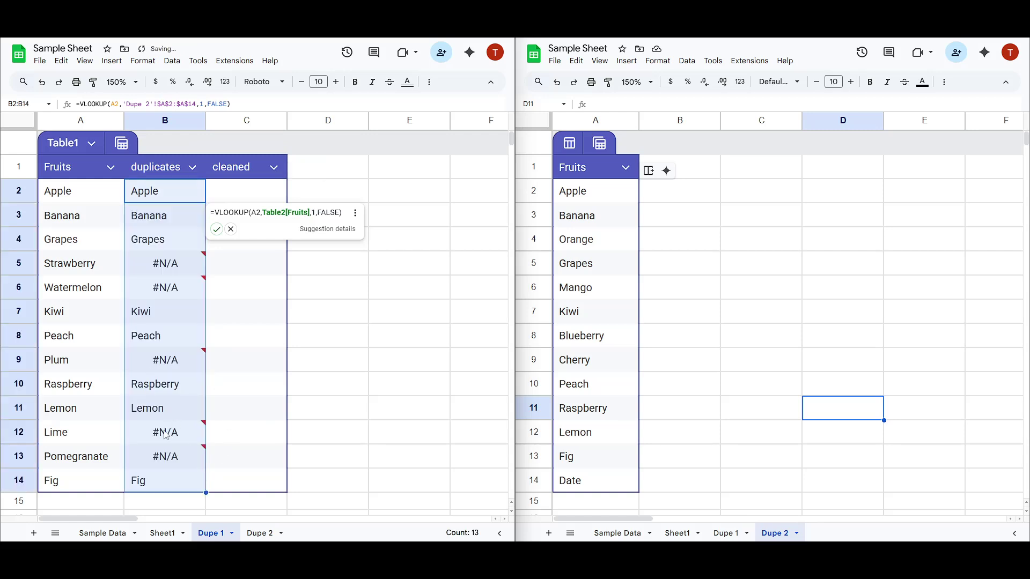
- Compare the Fig row in the Dupe 1 table with the Fig entry on the Dupe 2 sheet
{"action": "left_click", "coordinate": [154, 486]}
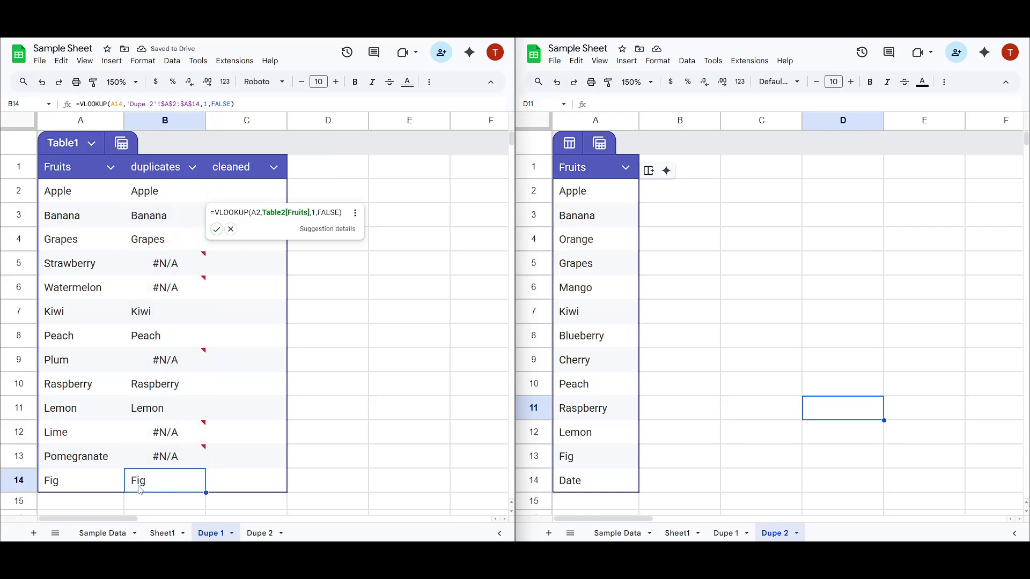
{"action": "left_click_drag", "start_coordinate": [136, 486], "coordinate": [105, 488]}
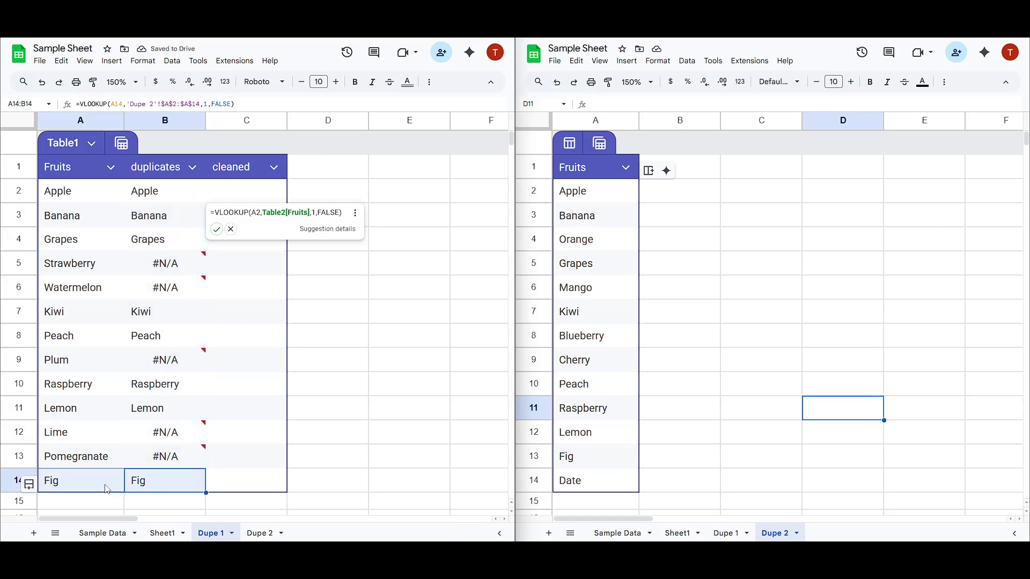
{"action": "left_click", "coordinate": [595, 457]}
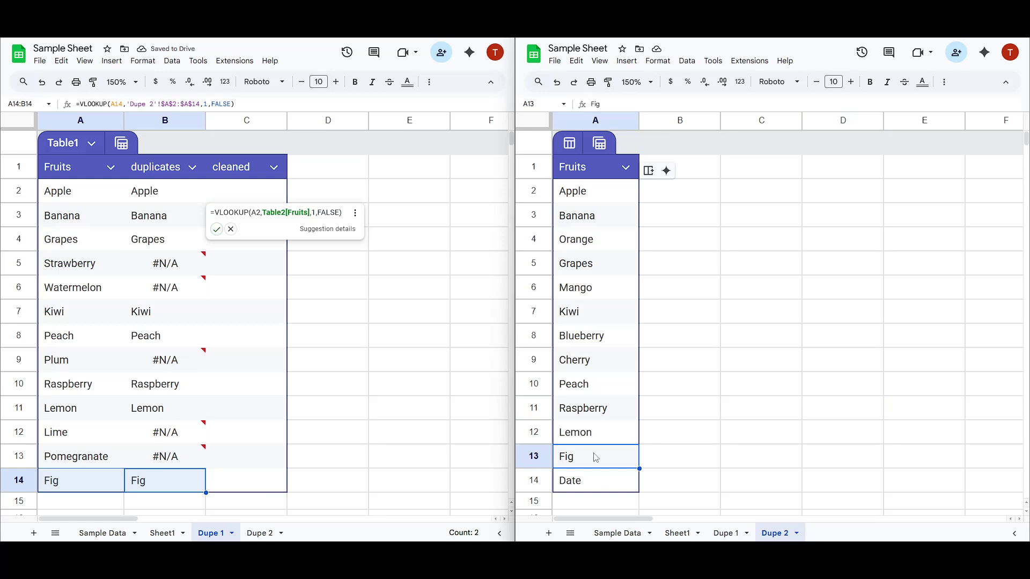